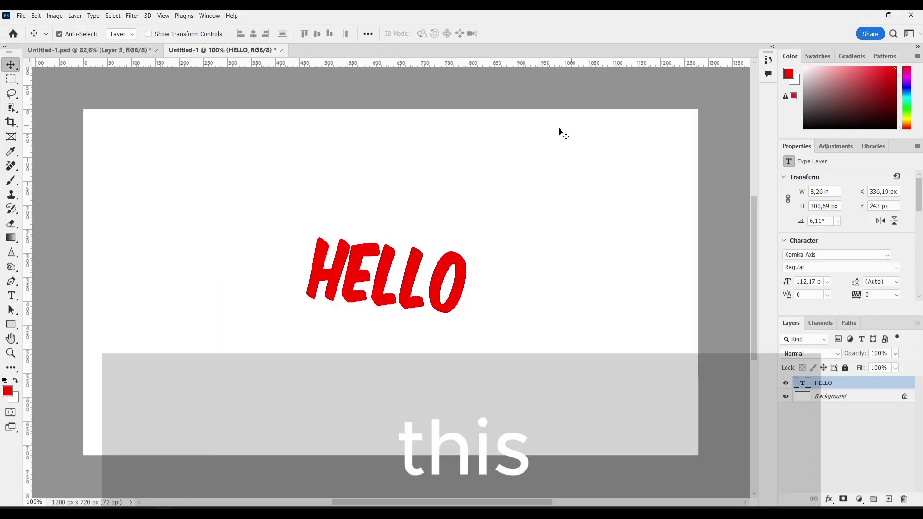
Step: Drag the HELLO text to the top-left corner, partly off-canvas at X -235.81 px, Y -90 px
drag(403, 235, 110, 117)
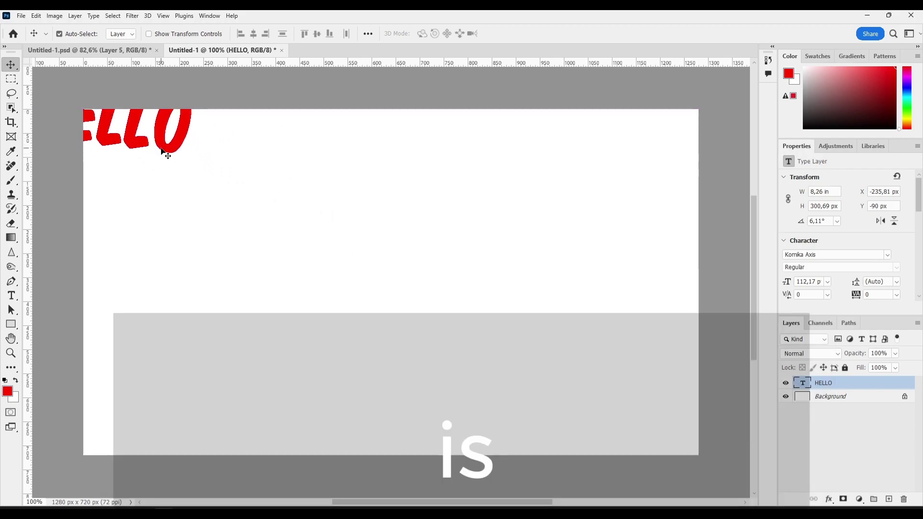
Step: Select the whole canvas and align HELLO to its horizontal and vertical centres
click(108, 18)
click(108, 18)
click(108, 18)
click(123, 28)
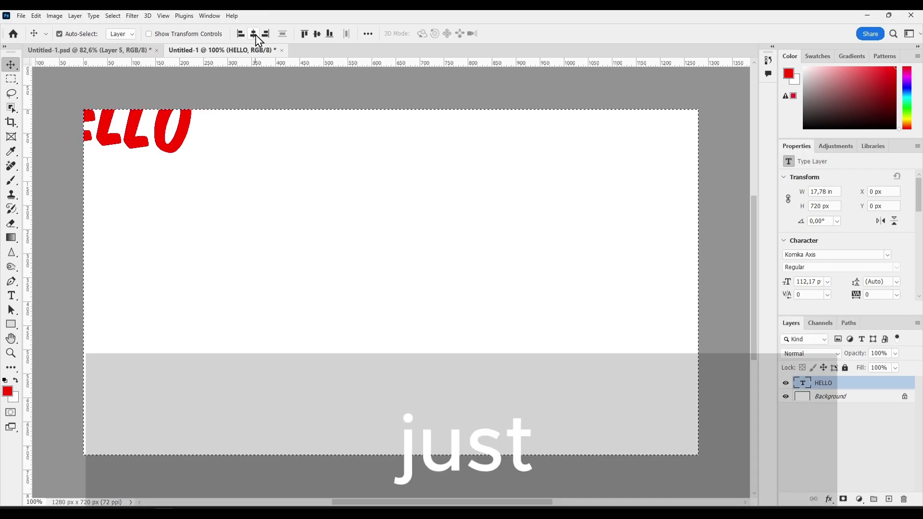
click(256, 36)
click(315, 36)
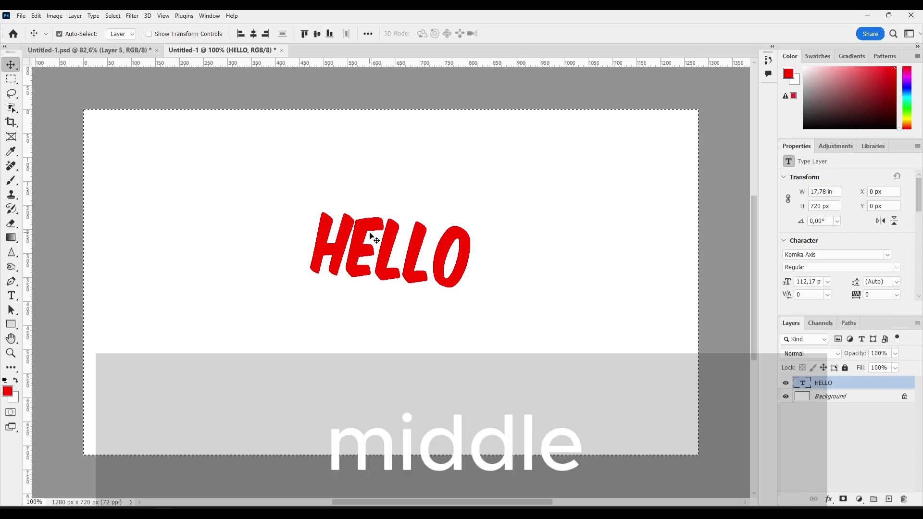
Step: Reposition HELLO, checking its distances to the canvas edges, to X 344,19 px, Y 261 px
mouse_move(373, 237)
mouse_down()
mouse_move(385, 212)
mouse_move(377, 236)
mouse_up()
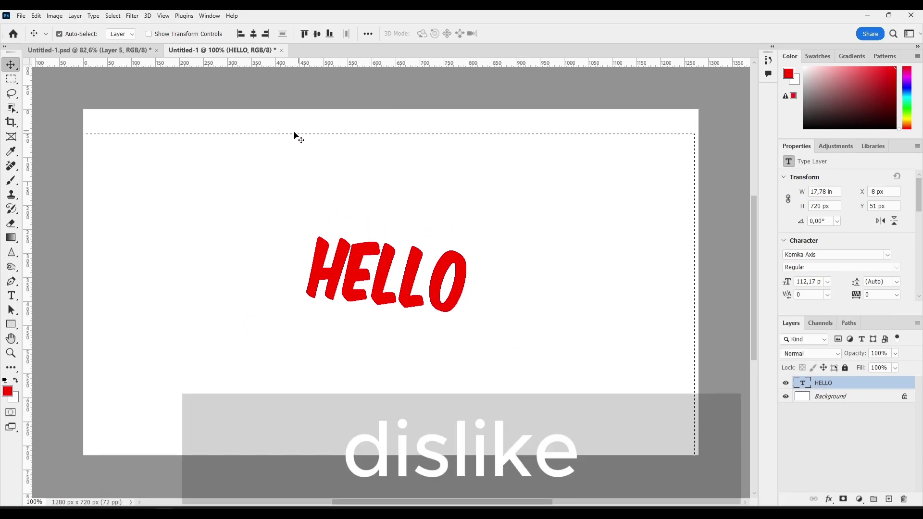
key(ctrl)
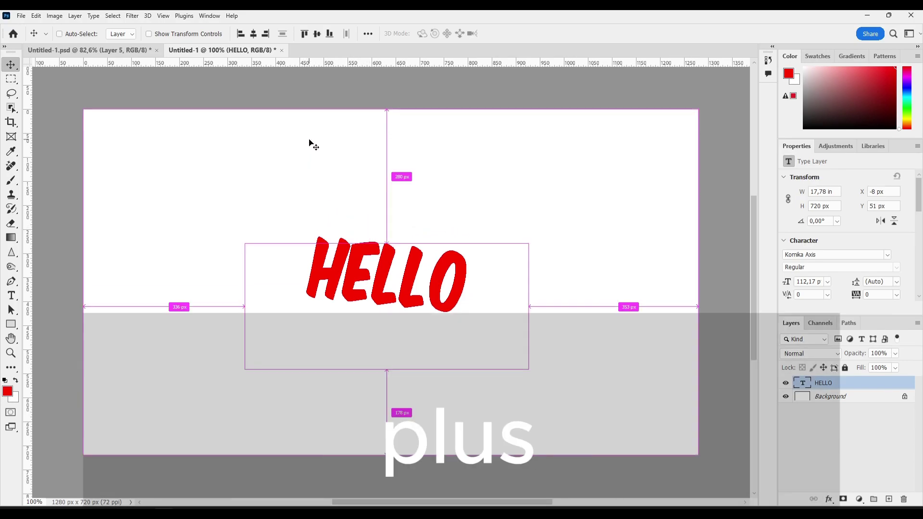
drag(377, 255, 352, 214)
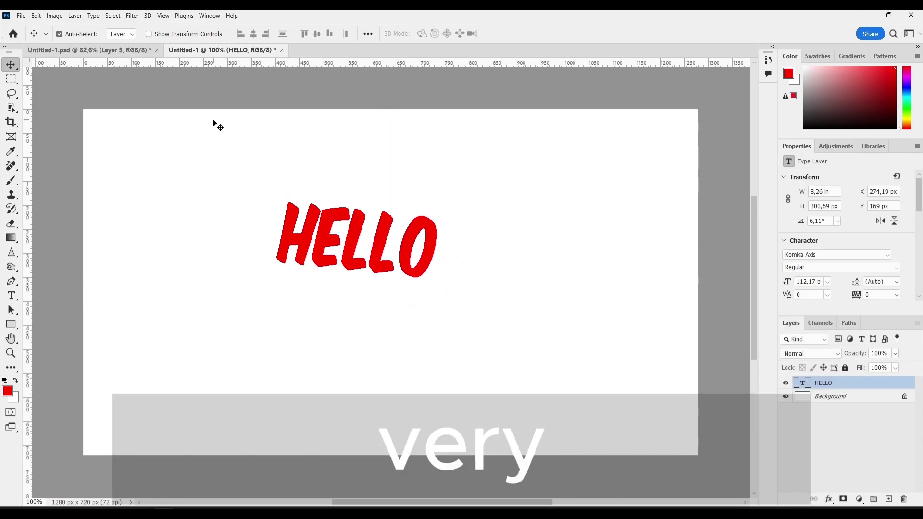
click(113, 16)
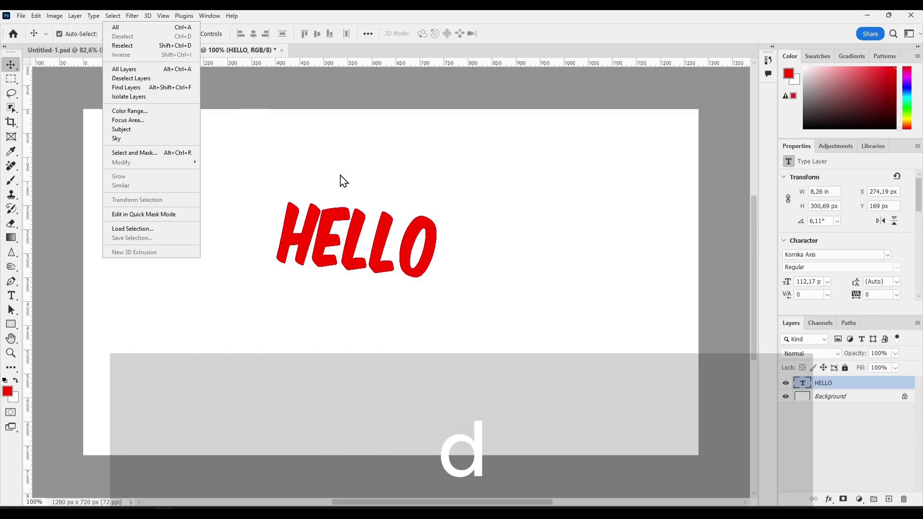
click(347, 206)
Step: Duplicate HELLO with Ctrl+J, stack the copy above the original, and select both lines
drag(350, 231, 374, 264)
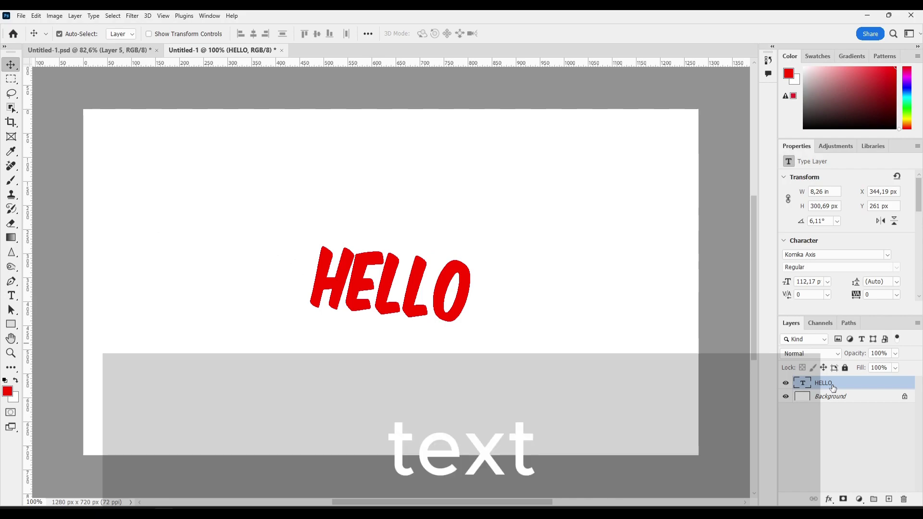
key(ctrl+j)
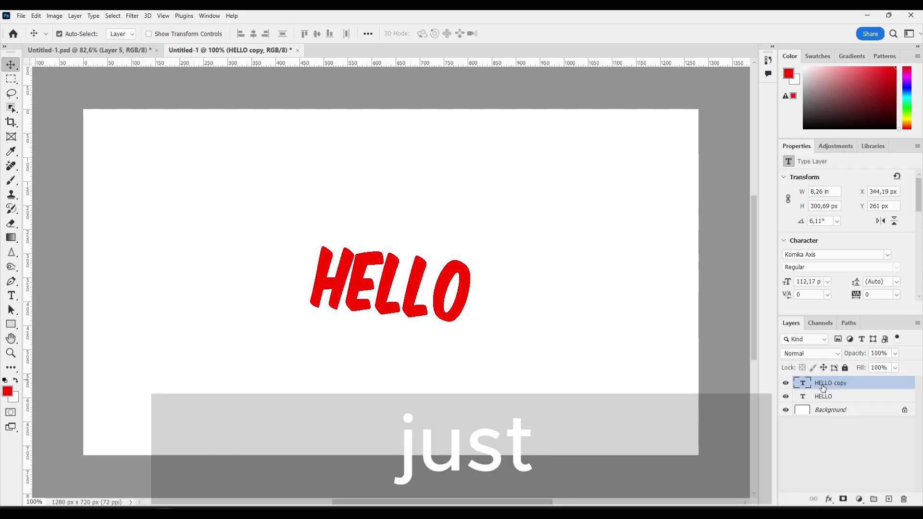
click(825, 396)
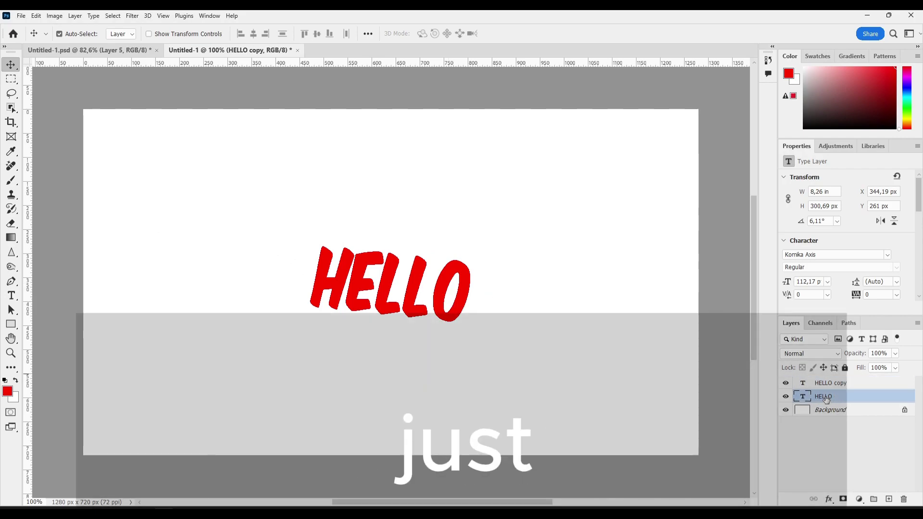
drag(439, 311, 308, 258)
drag(372, 203, 503, 201)
drag(526, 175, 406, 253)
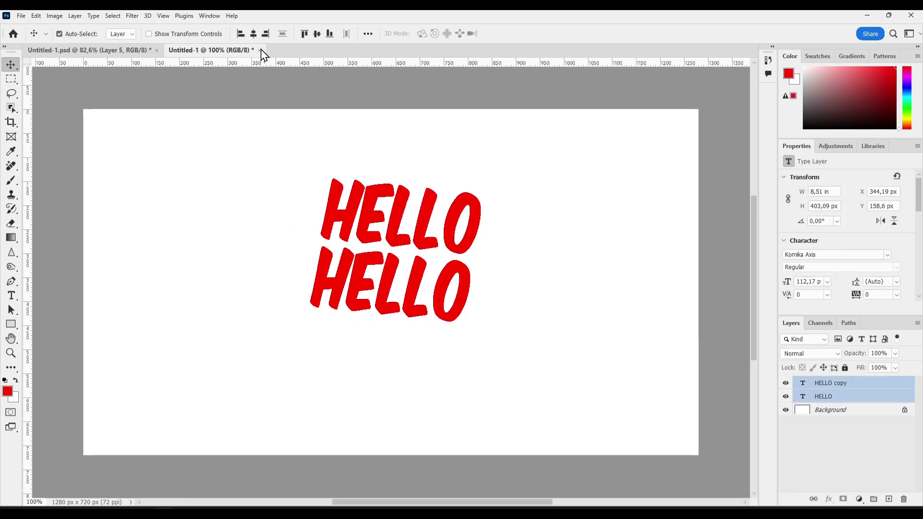
click(253, 33)
click(317, 34)
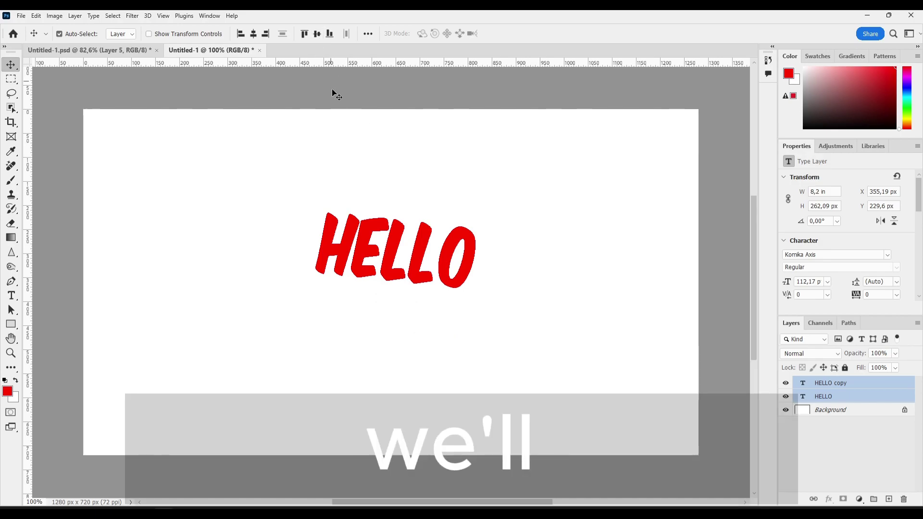
click(355, 221)
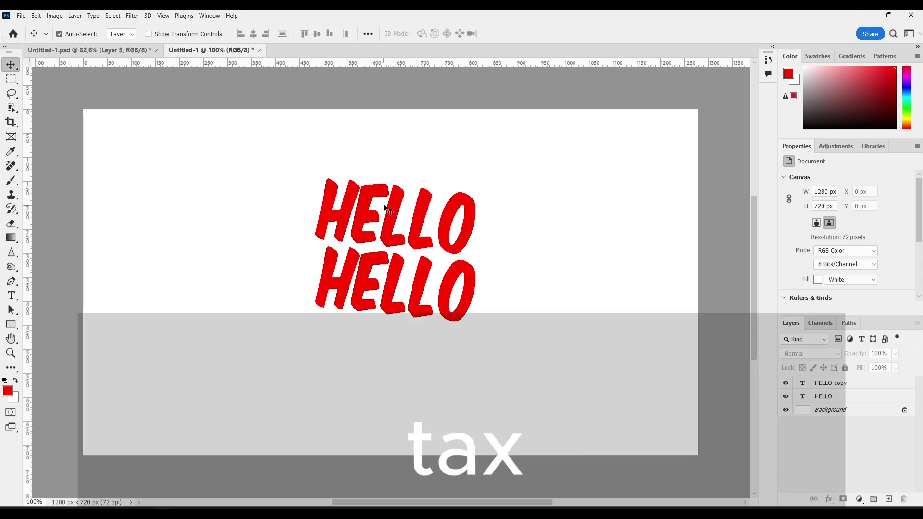
drag(362, 202, 436, 200)
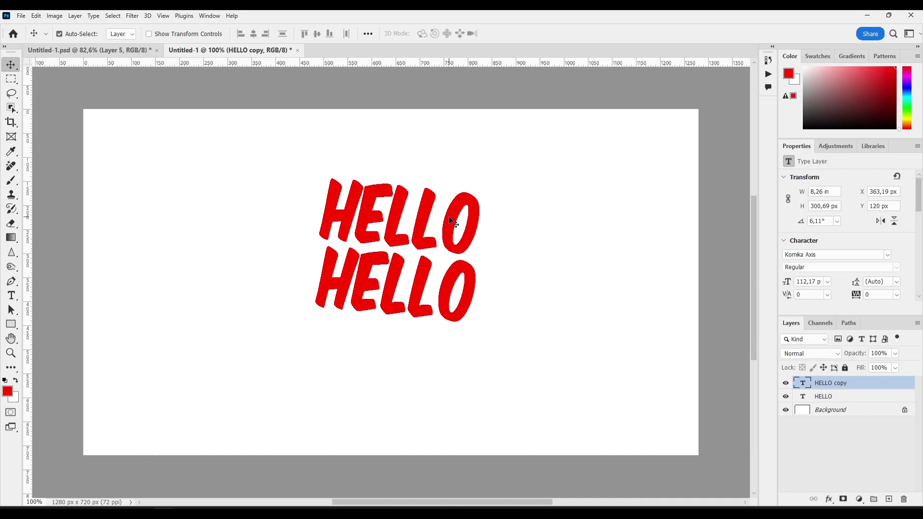
click(827, 397)
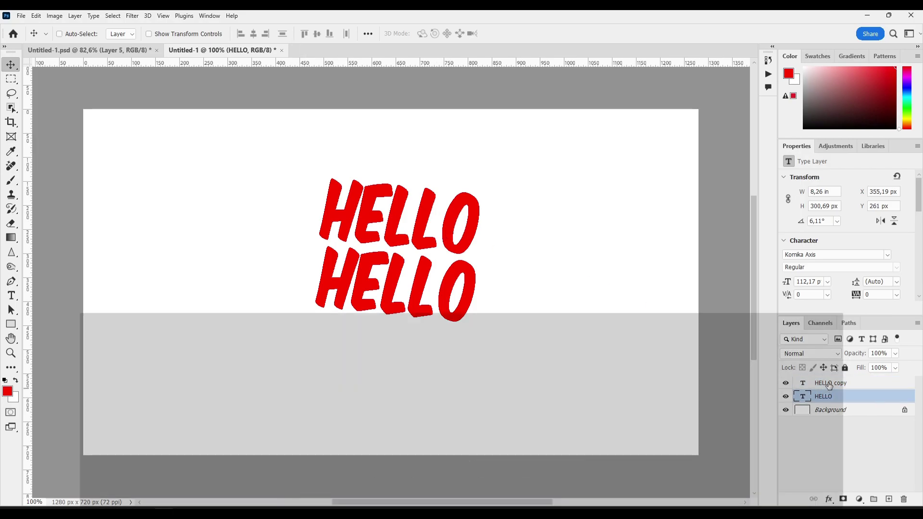
Step: Group both HELLO layers and name the group TEXT
ctrl+click(827, 384)
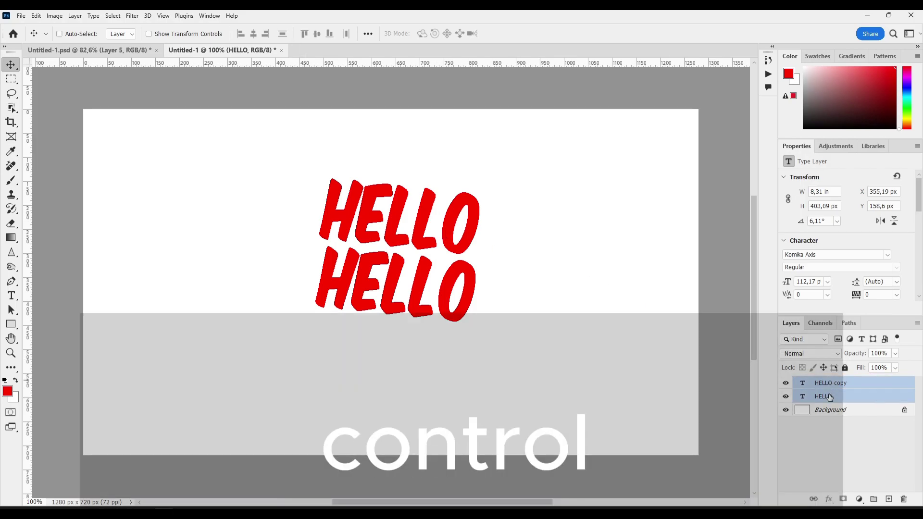
click(874, 501)
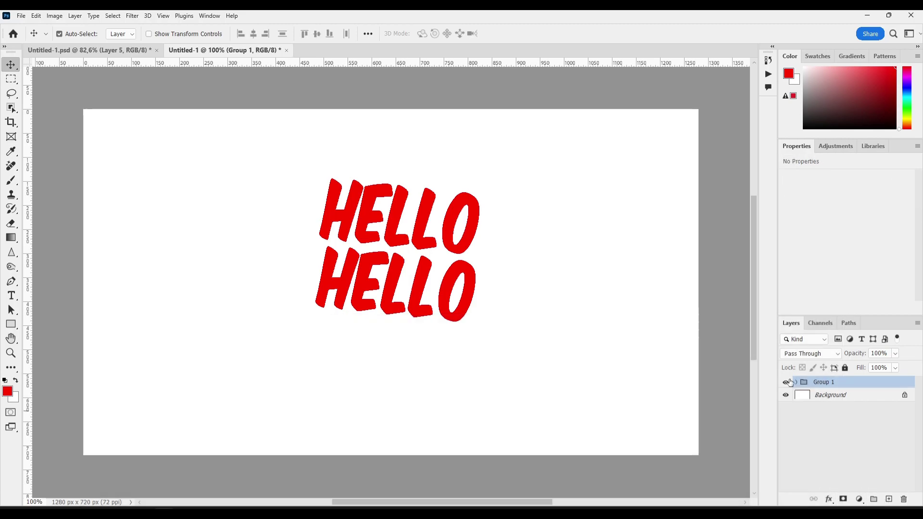
double_click(825, 382)
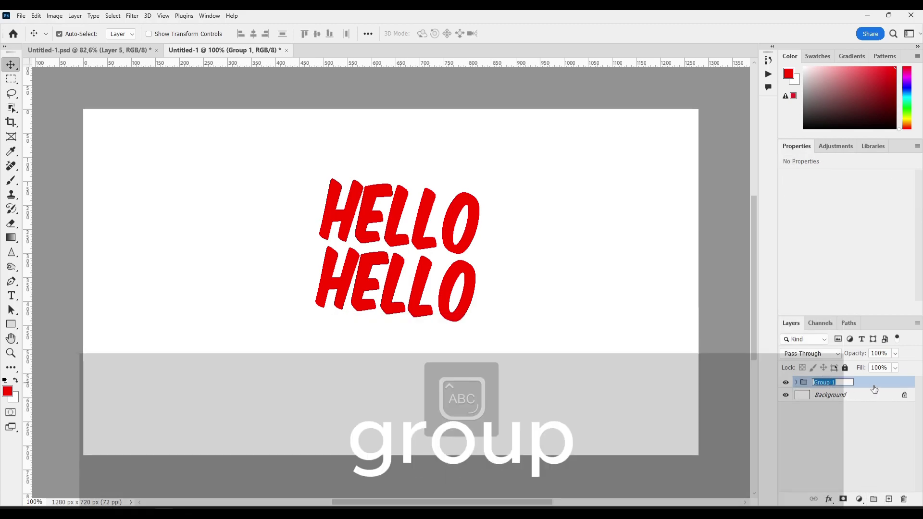
text(TEXT)
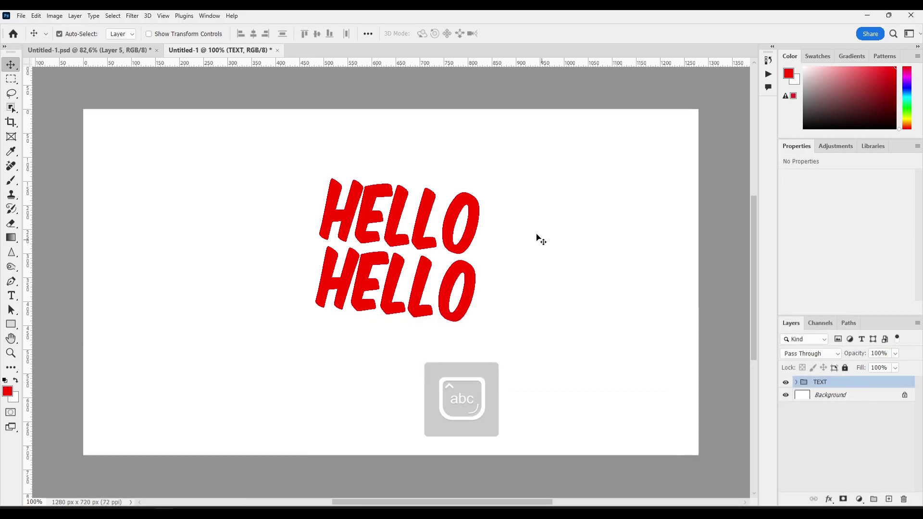
Step: Align the two HELLO lines on their vertical and horizontal centres
drag(527, 183, 311, 311)
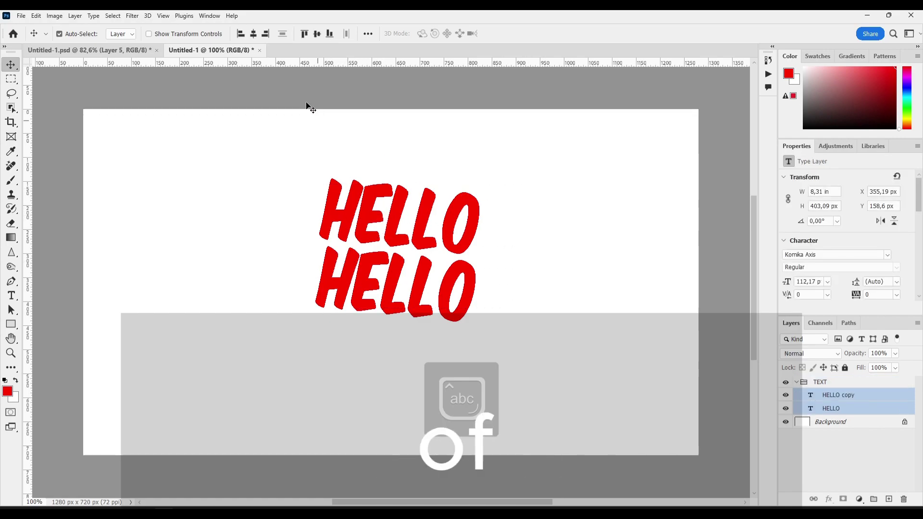
click(319, 34)
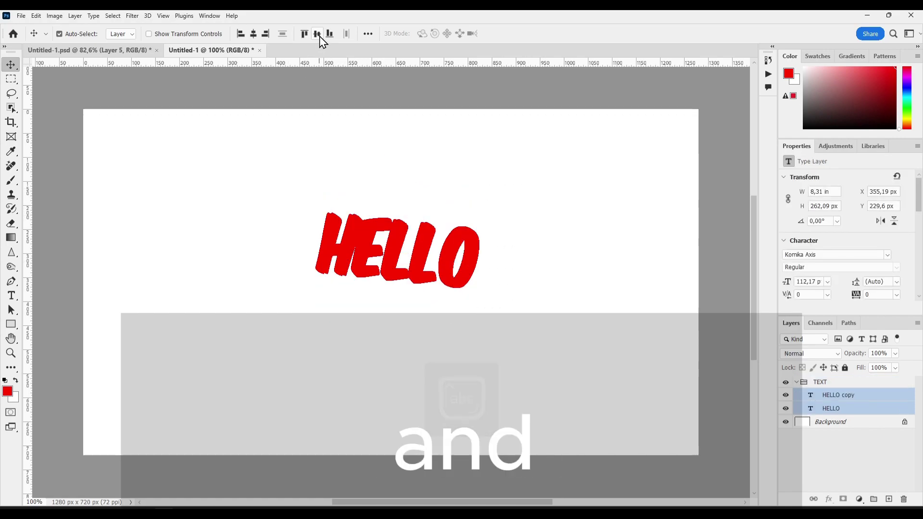
click(253, 35)
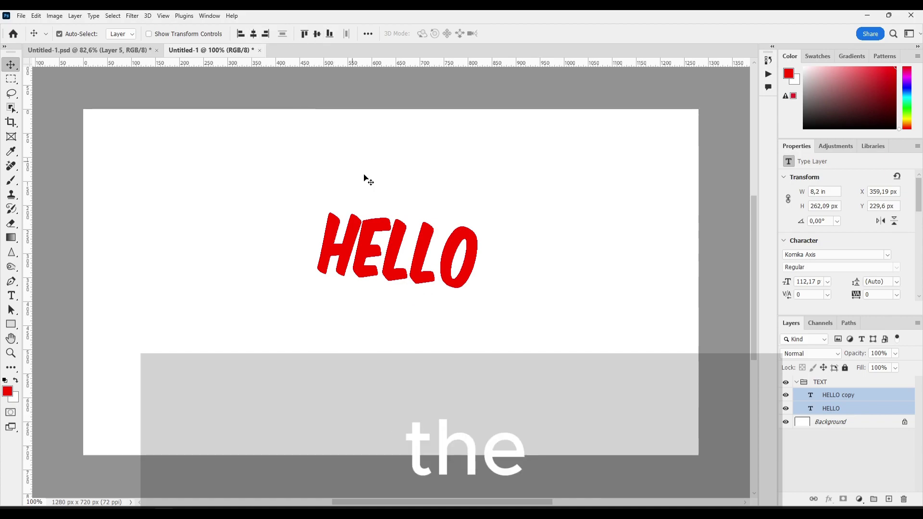
Step: Move the HELLO copy down to Y 361 px, directly below the original
drag(400, 253, 393, 263)
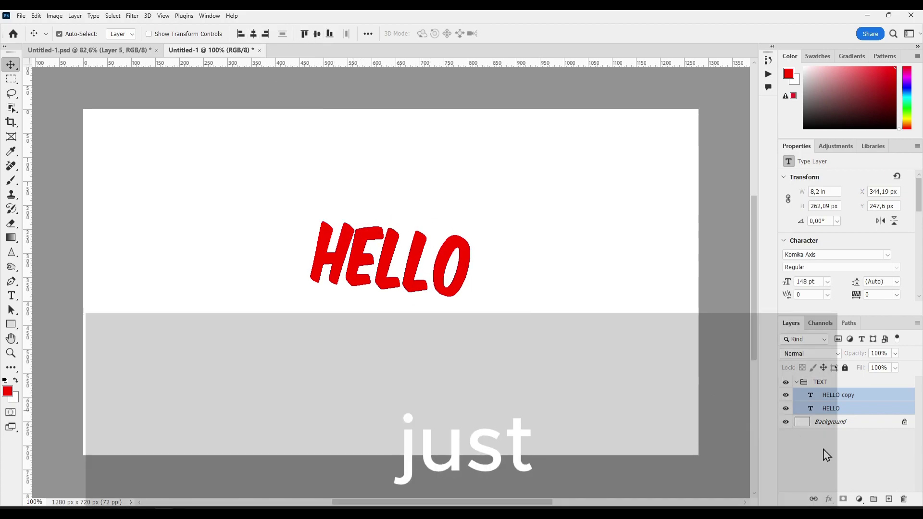
click(837, 395)
drag(363, 238, 346, 313)
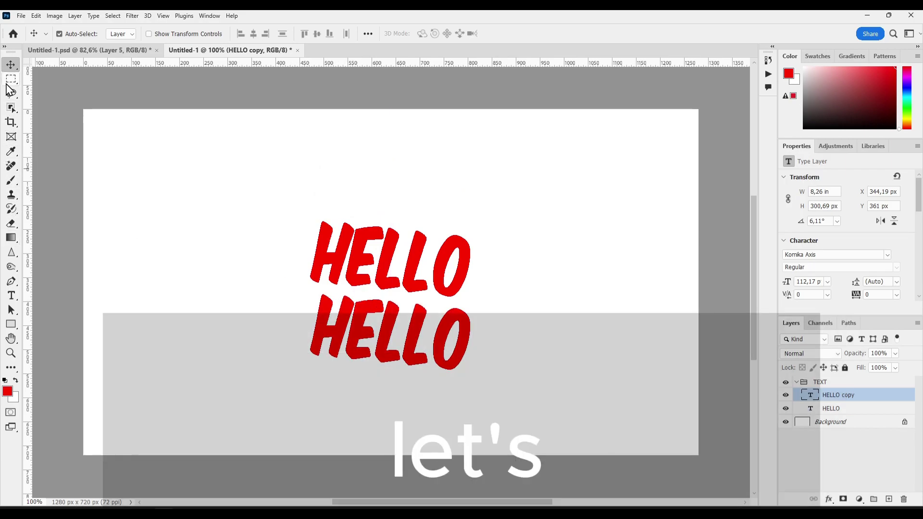
Step: Draw a rectangle top-left, round it into a pill, and scale it to about 219 × 124 px
click(10, 326)
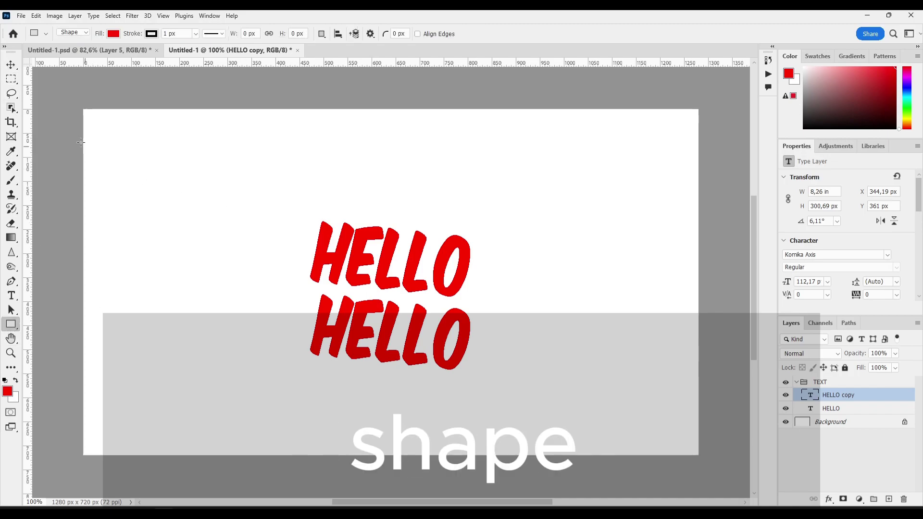
drag(95, 130, 241, 213)
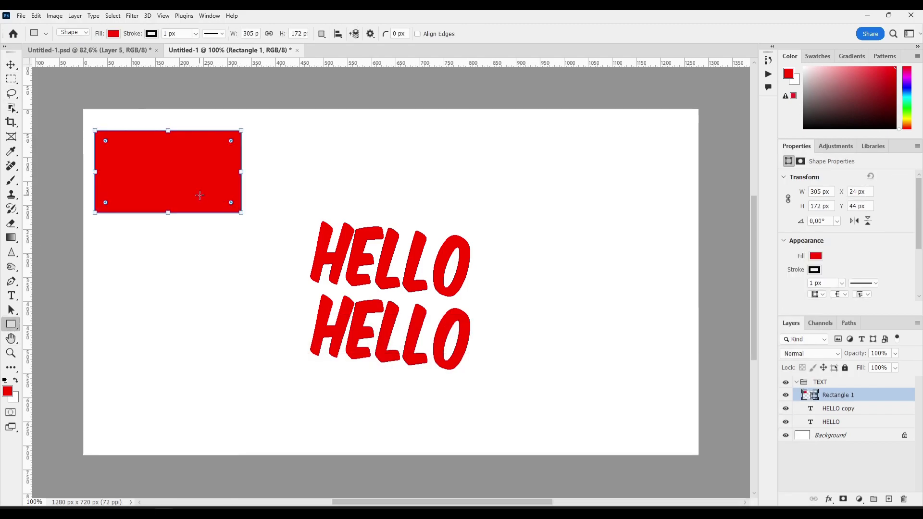
drag(235, 143, 148, 188)
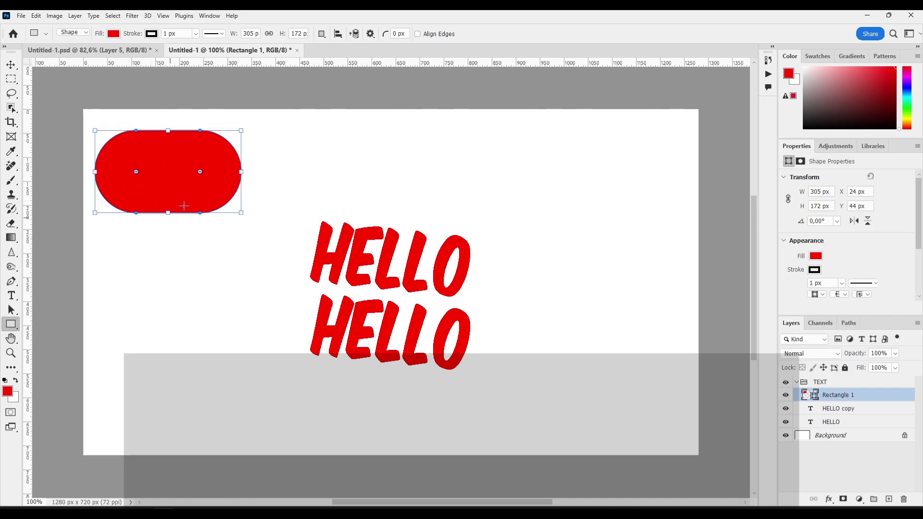
drag(243, 214, 199, 189)
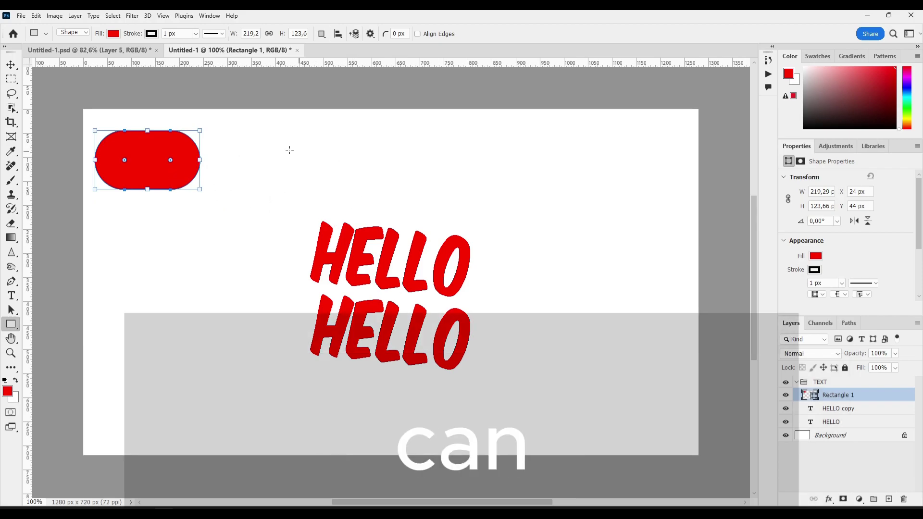
click(11, 64)
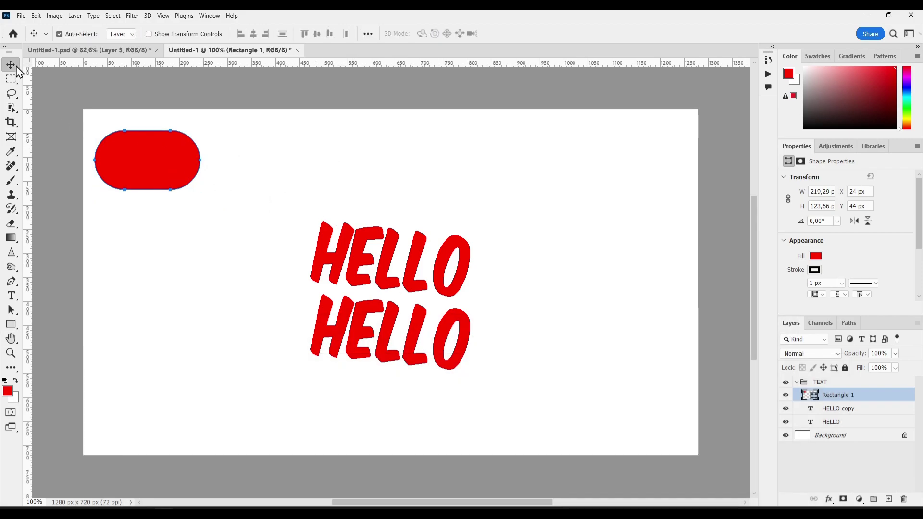
drag(151, 153, 202, 172)
Step: Select all and centre the pill horizontally and vertically over the HELLO lines
click(130, 17)
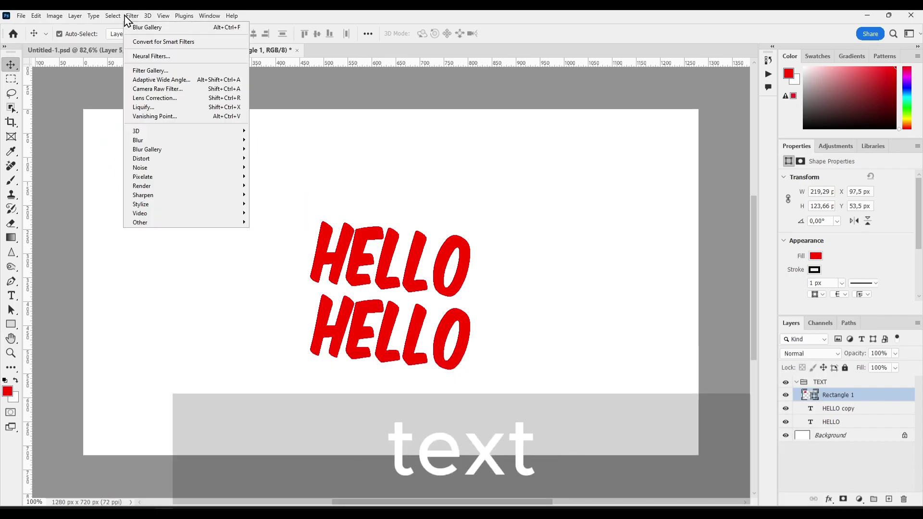
click(118, 29)
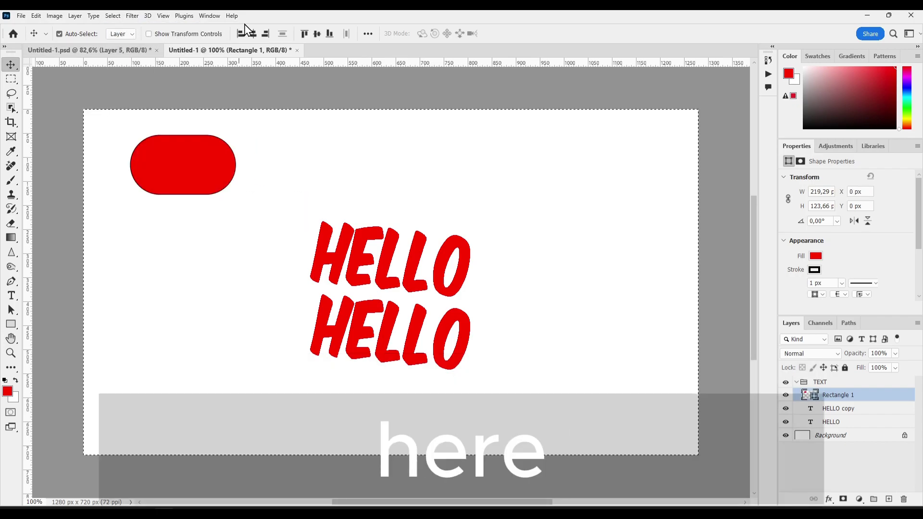
click(253, 34)
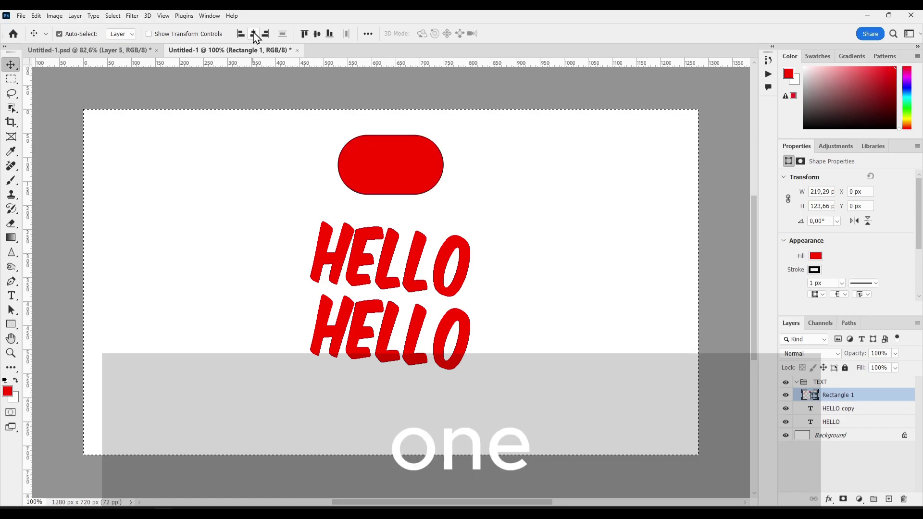
click(316, 35)
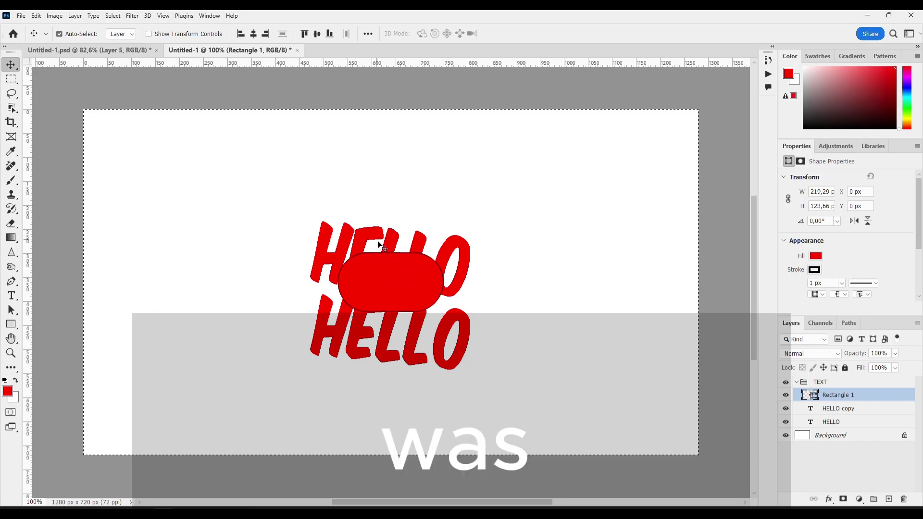
Step: Deselect, then rotate the pill 180° and 90° clockwise so it stands upright at -90°
key(ctrl)
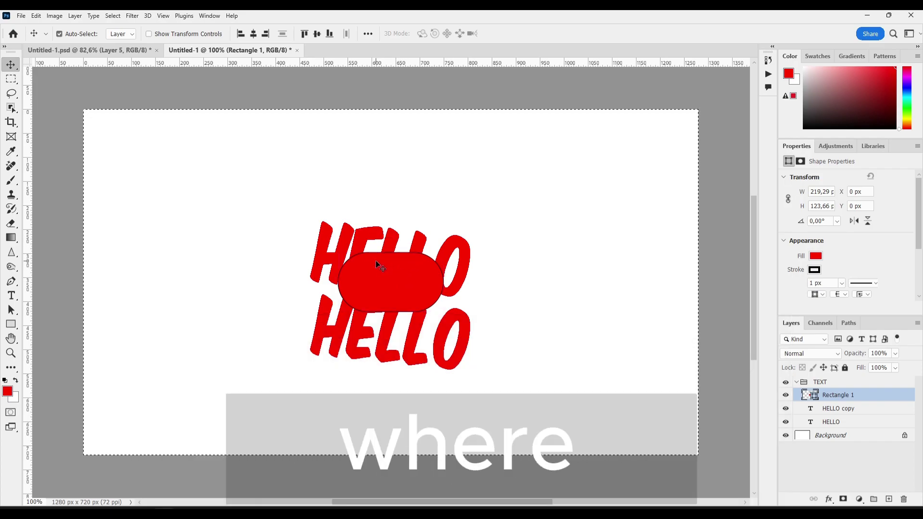
key(ctrl+d)
key(ctrl+t)
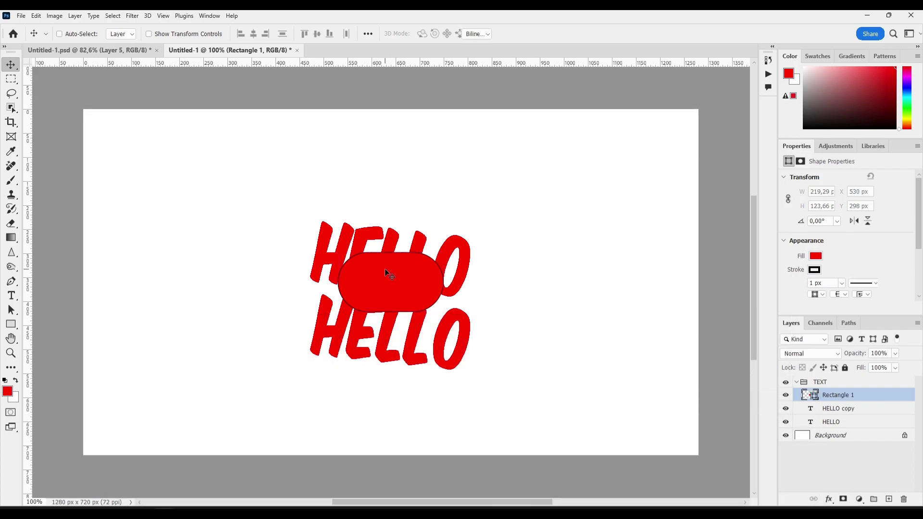
right_click(387, 274)
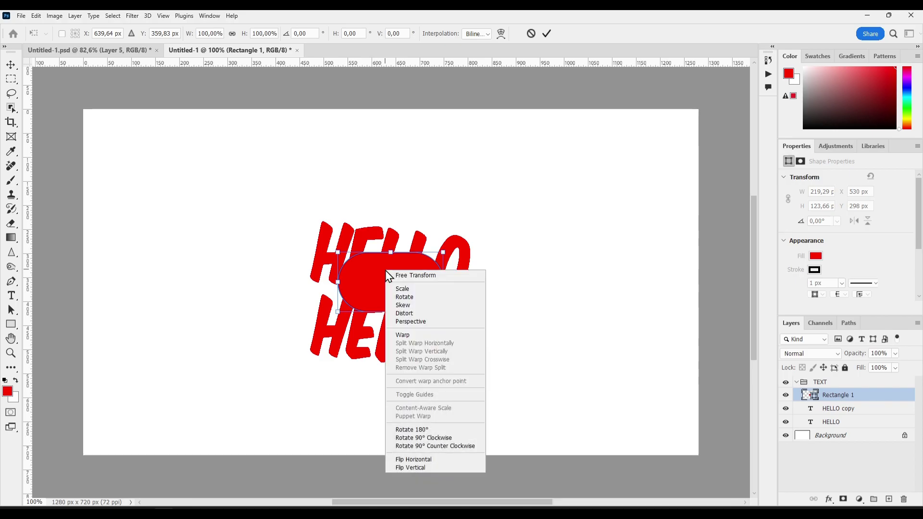
click(412, 430)
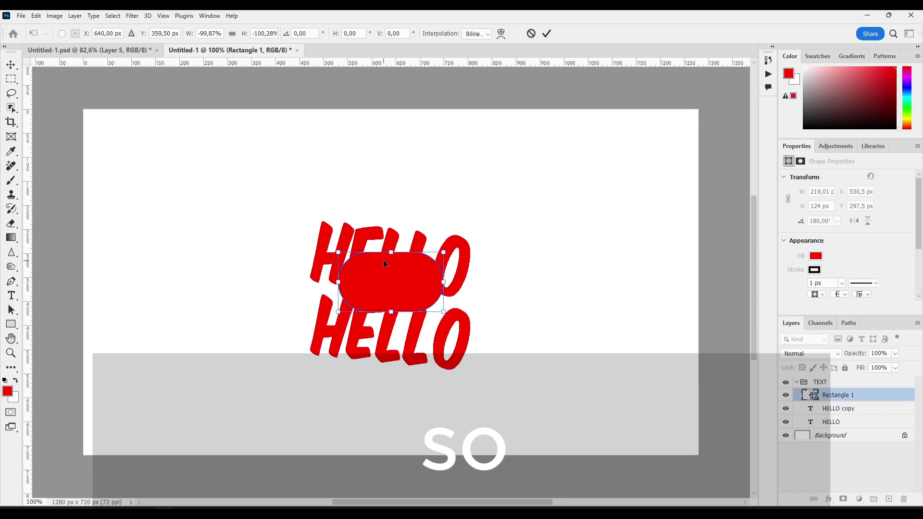
right_click(383, 260)
click(433, 429)
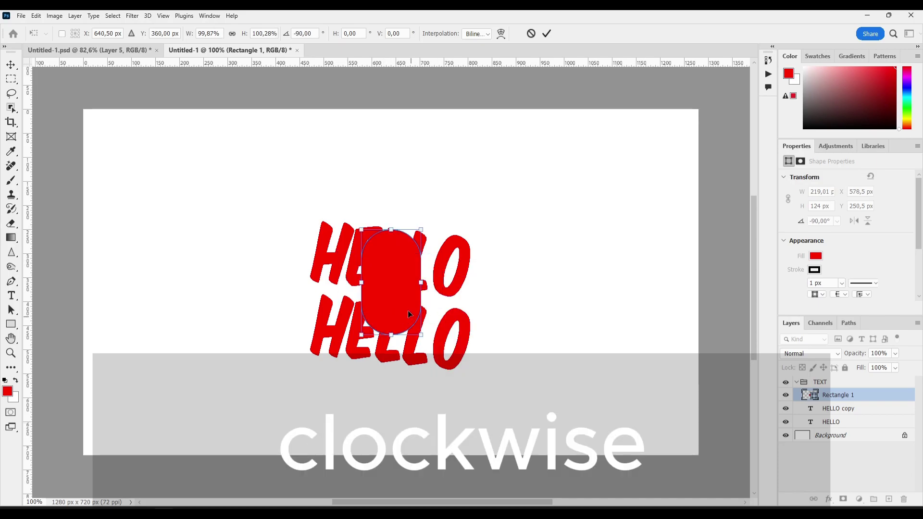
click(12, 65)
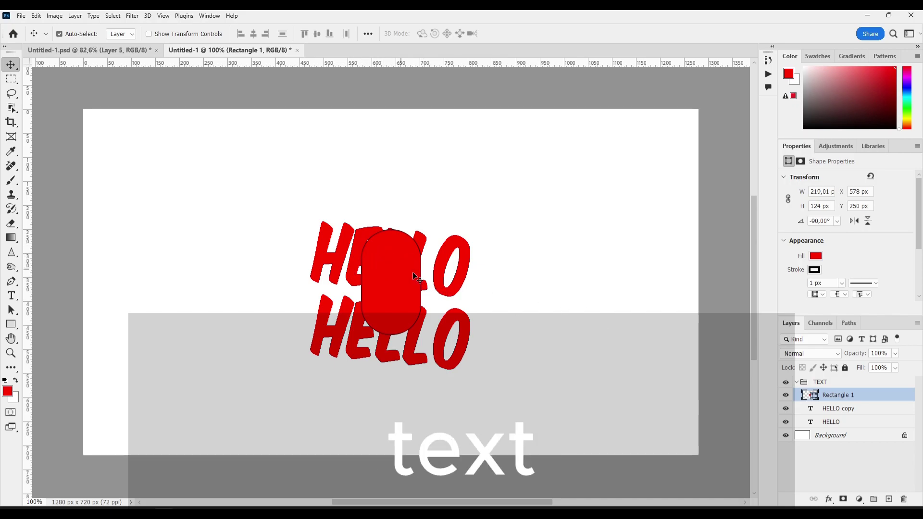
Step: Move Rectangle 1 beneath the HELLO layers and set the foreground colour to blue
drag(830, 397, 830, 425)
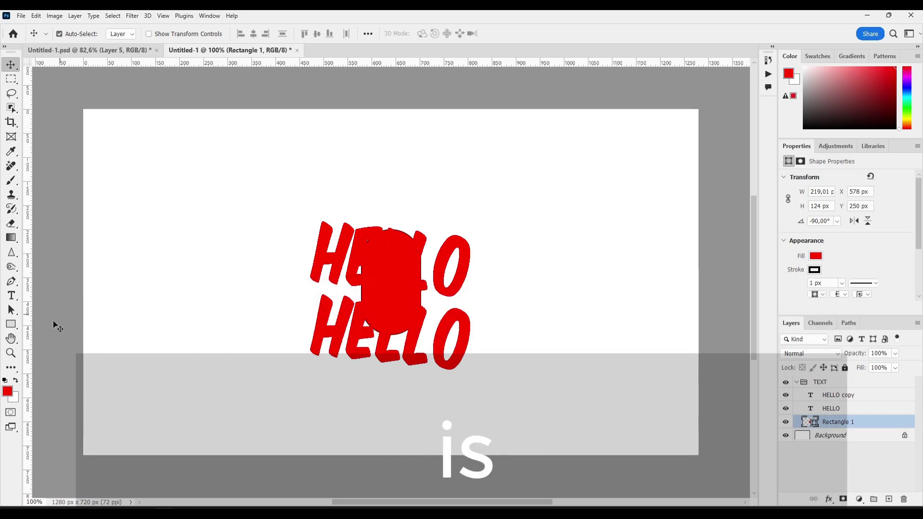
click(7, 391)
click(515, 102)
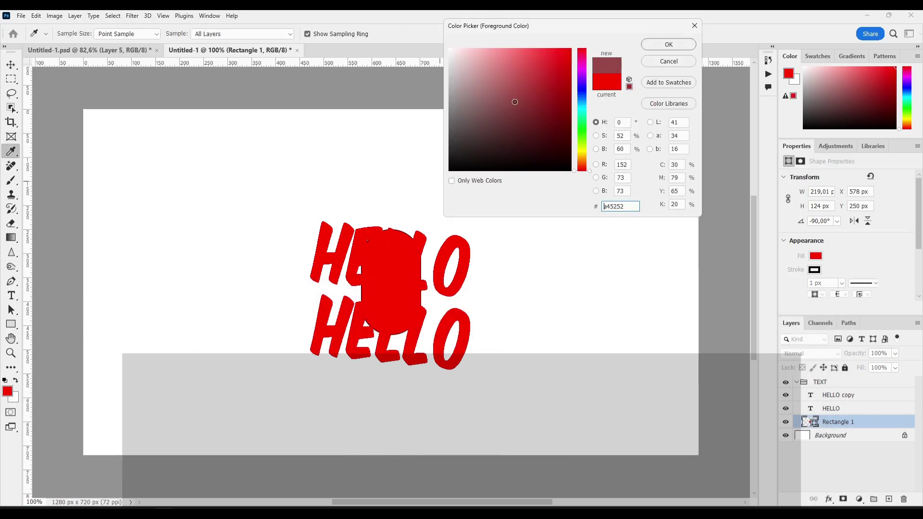
click(582, 102)
click(549, 91)
click(669, 44)
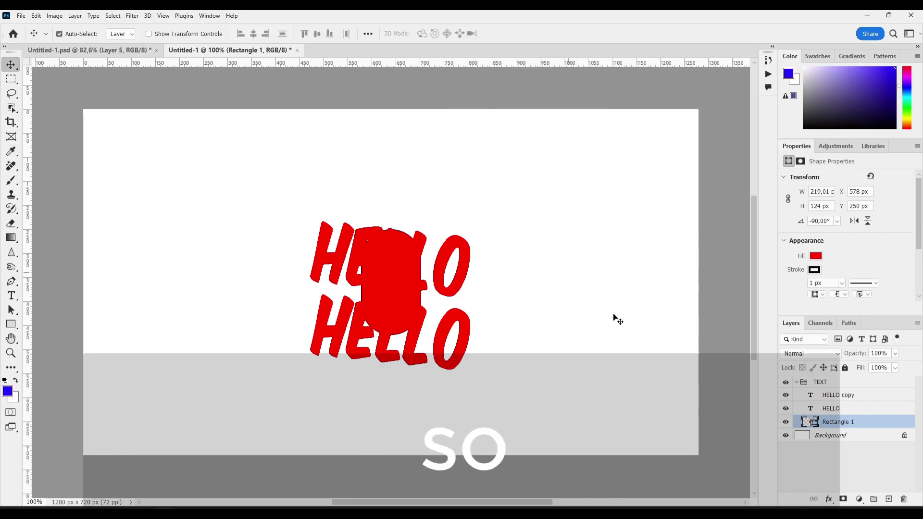
Step: Select the HELLO text layer and hide the rulers with Ctrl+R
click(382, 275)
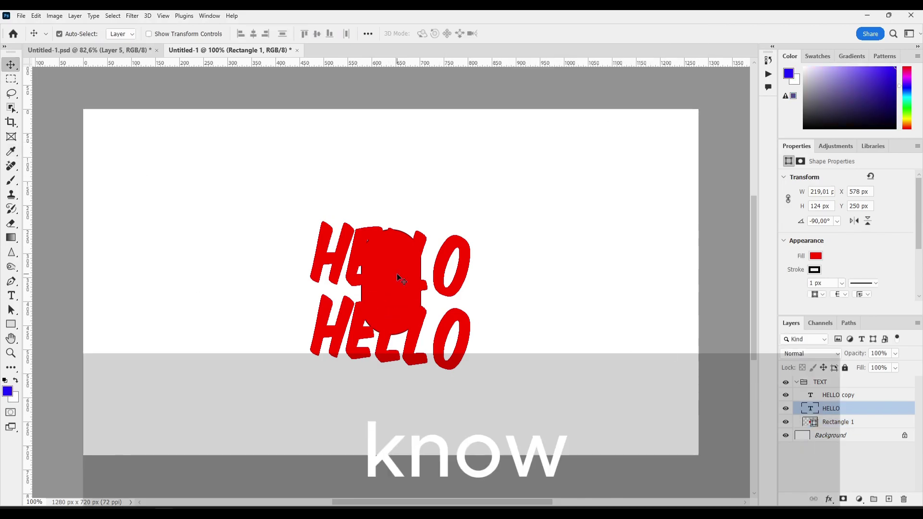
key(ctrl)
key(ctrl+r)
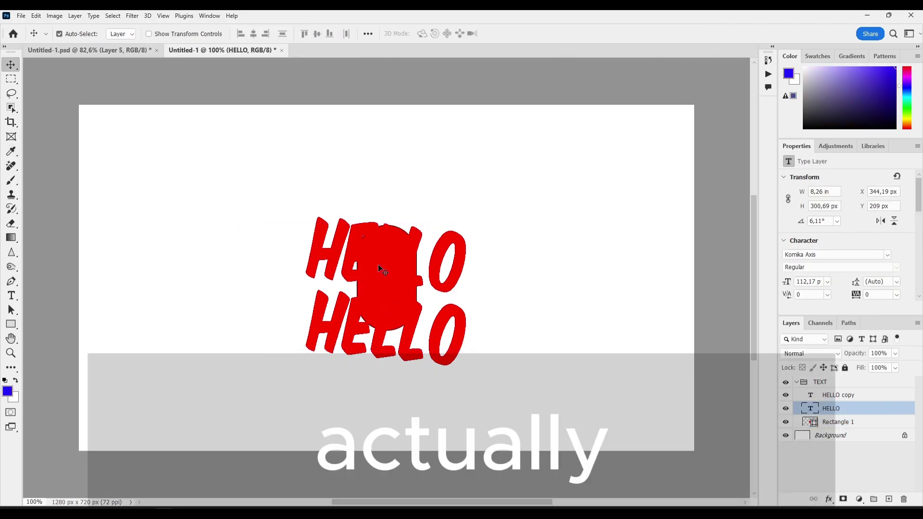
Step: Change the rounded rectangle's fill from red to the recent blue swatch
click(841, 428)
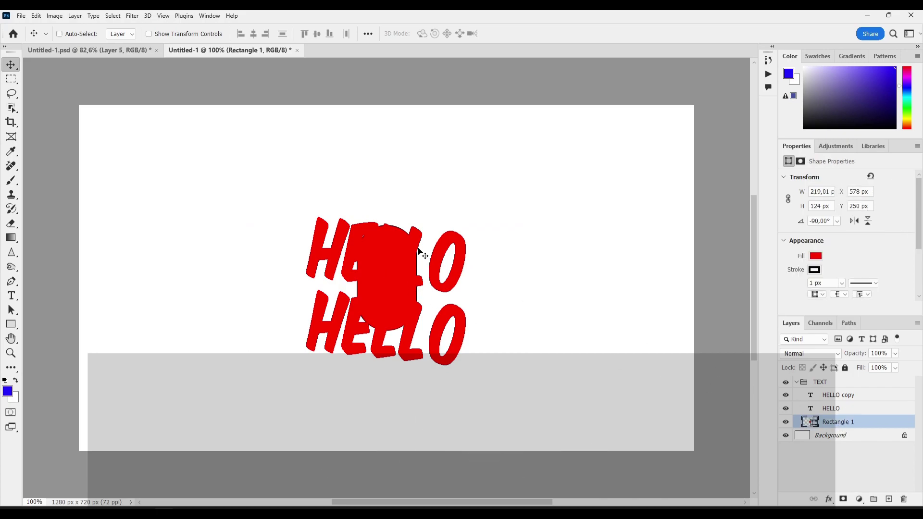
key(ctrl+t)
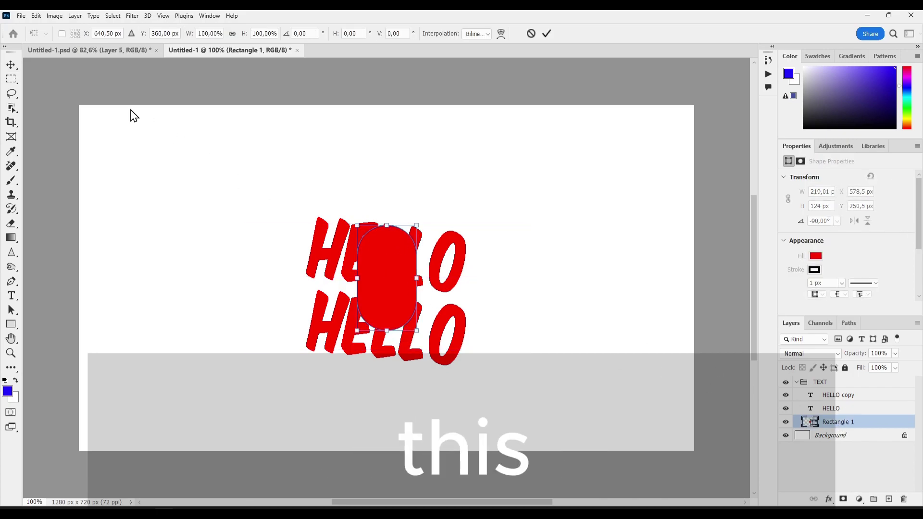
click(15, 324)
click(114, 34)
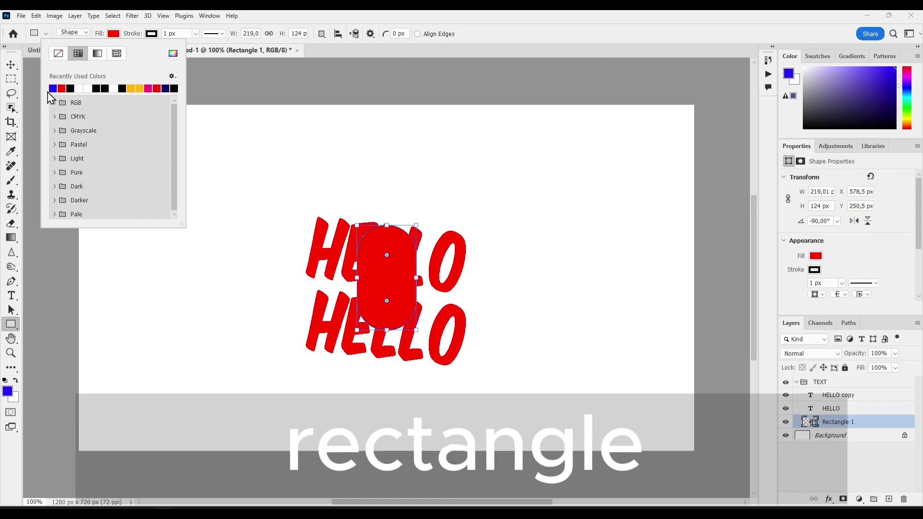
click(54, 89)
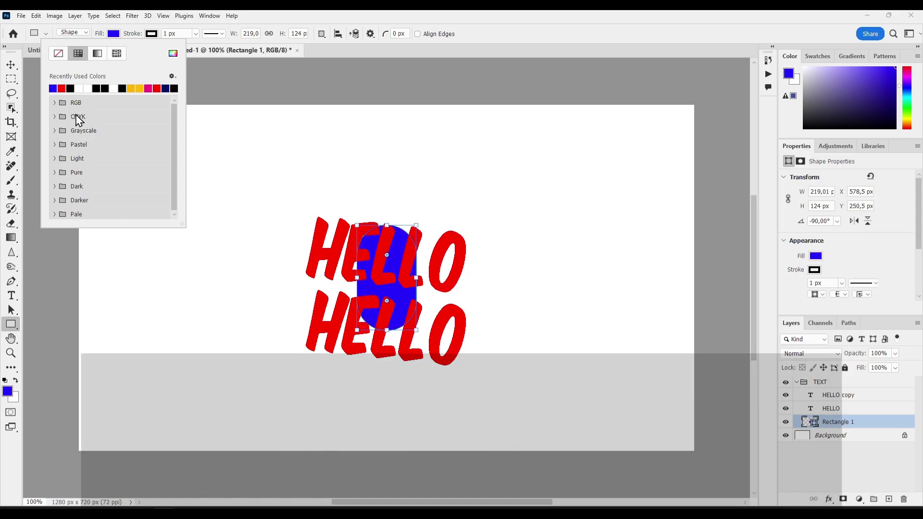
click(10, 64)
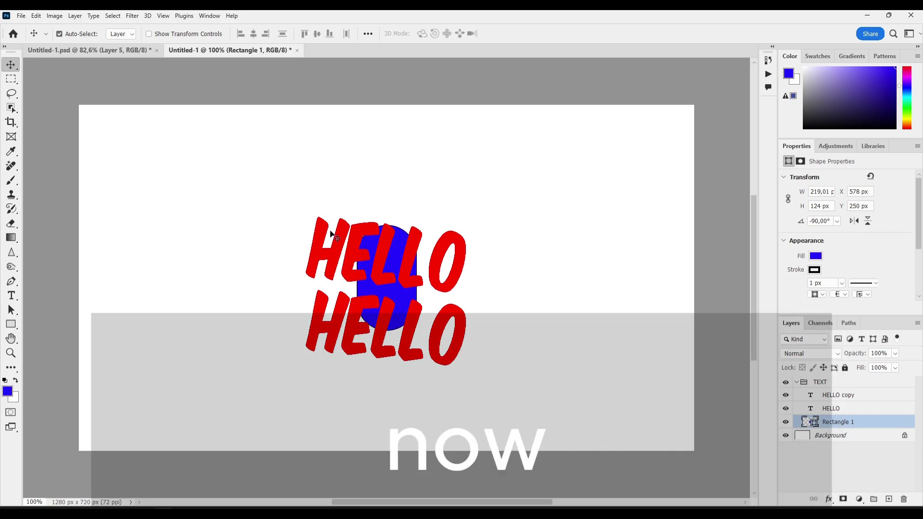
Step: Enlarge both HELLO texts and the blue rectangle about 128% and align their vertical centres
drag(236, 186, 384, 274)
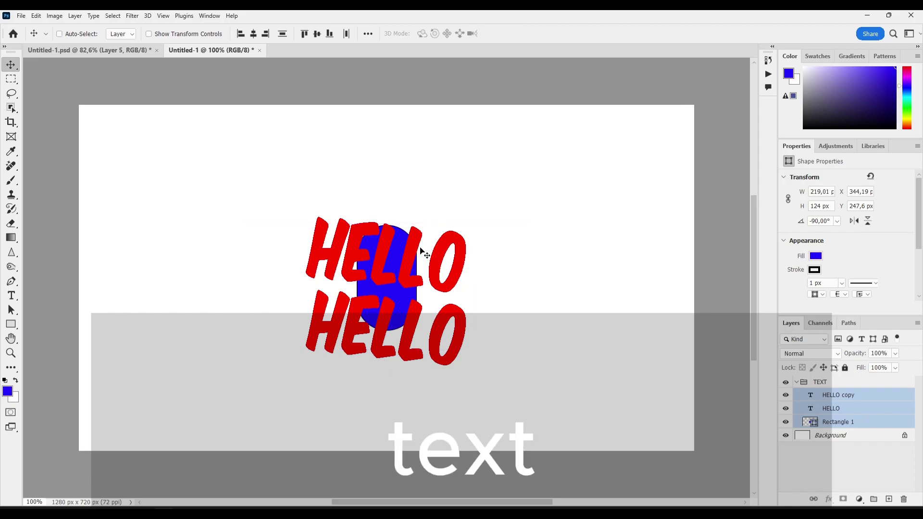
key(ctrl+t)
drag(527, 221, 497, 233)
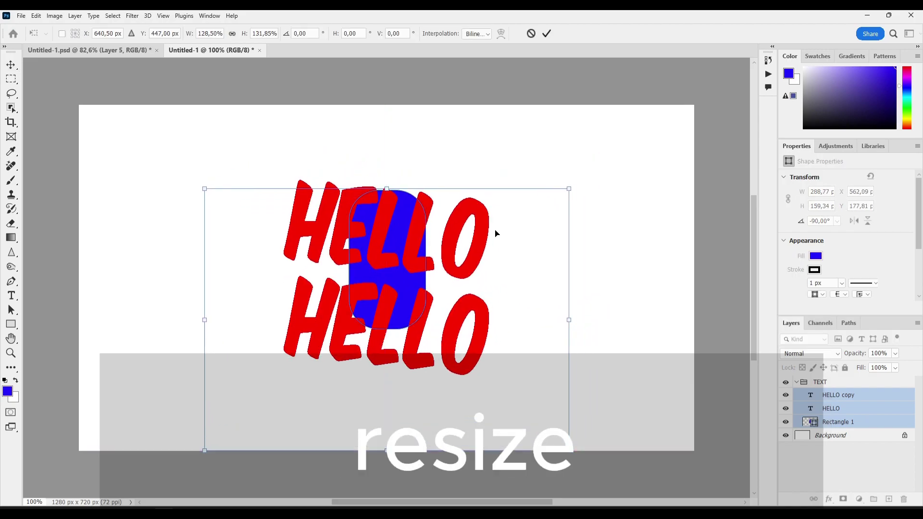
click(14, 68)
click(317, 33)
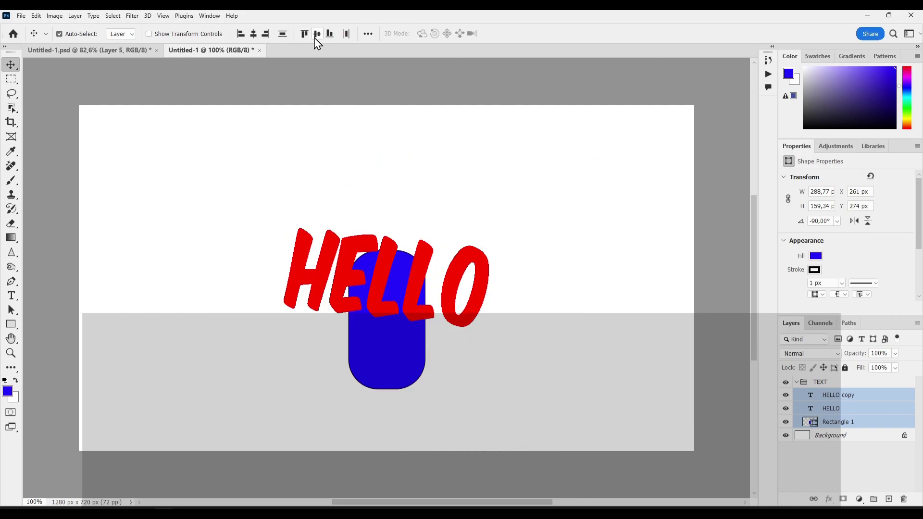
drag(255, 202, 550, 355)
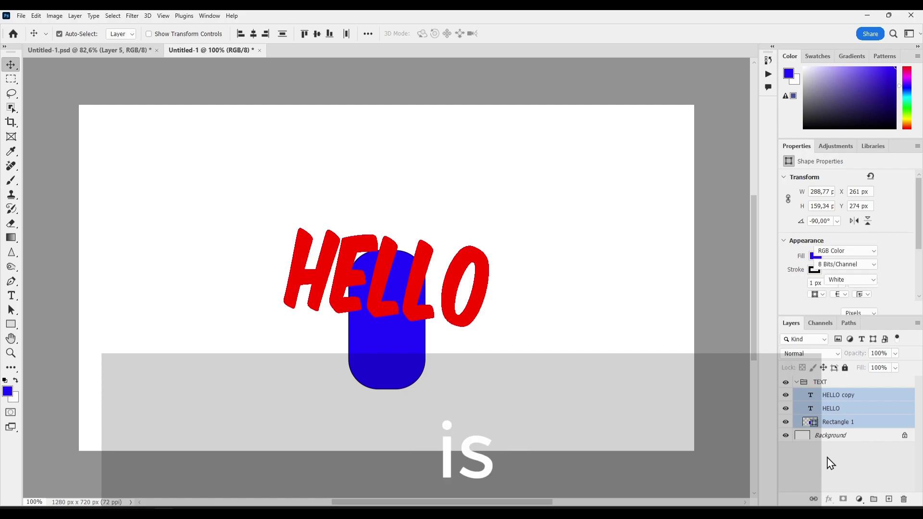
Step: Move the HELLO copy line up so it sits above the other HELLO line
click(404, 261)
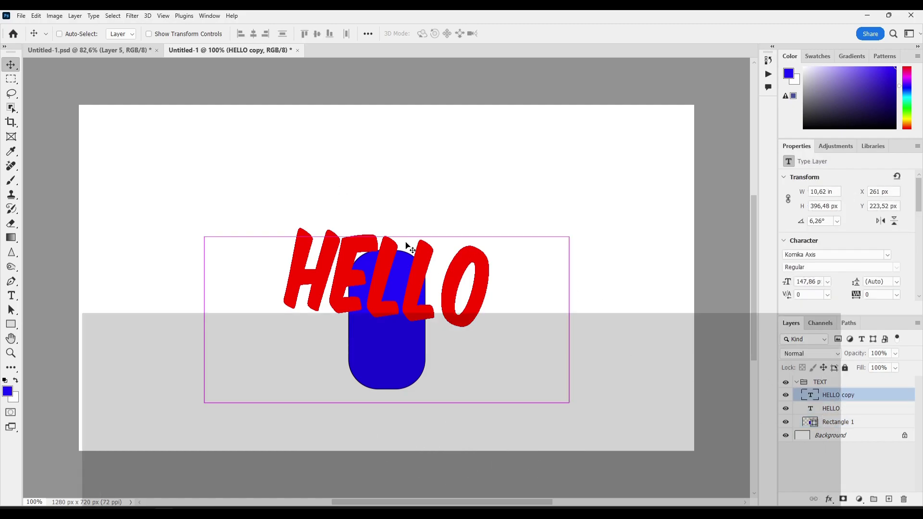
key(ctrl+t)
drag(383, 255, 404, 157)
click(11, 66)
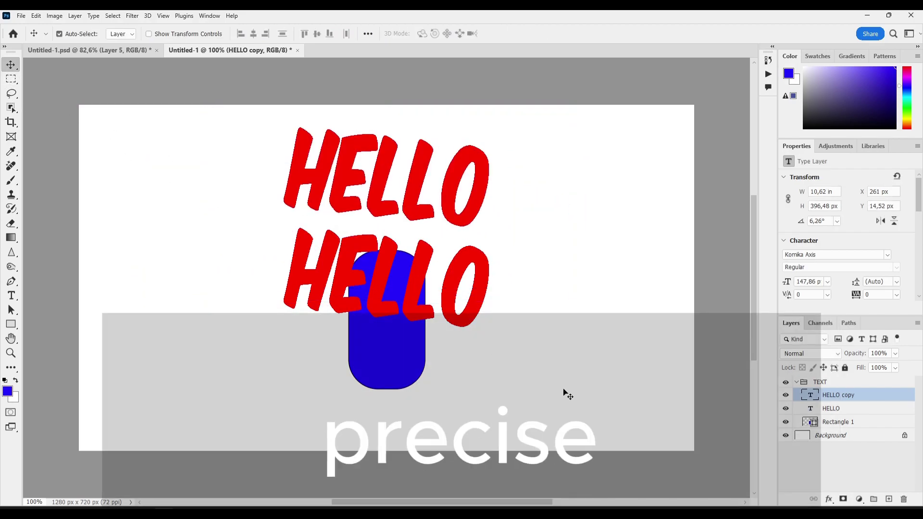
Step: Shift the texts and blue rectangle down the canvas, deselect, and bring OBS Studio forward
drag(564, 391, 212, 258)
drag(503, 398, 345, 220)
click(274, 244)
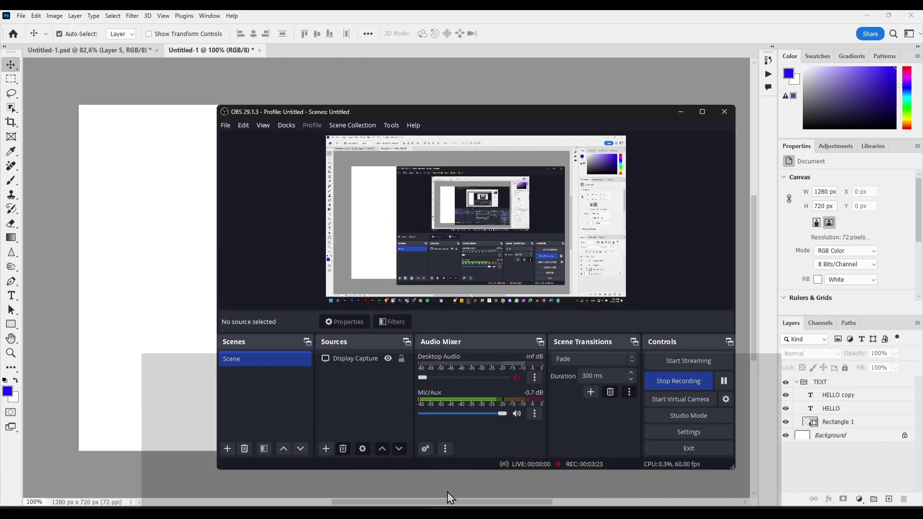
click(447, 492)
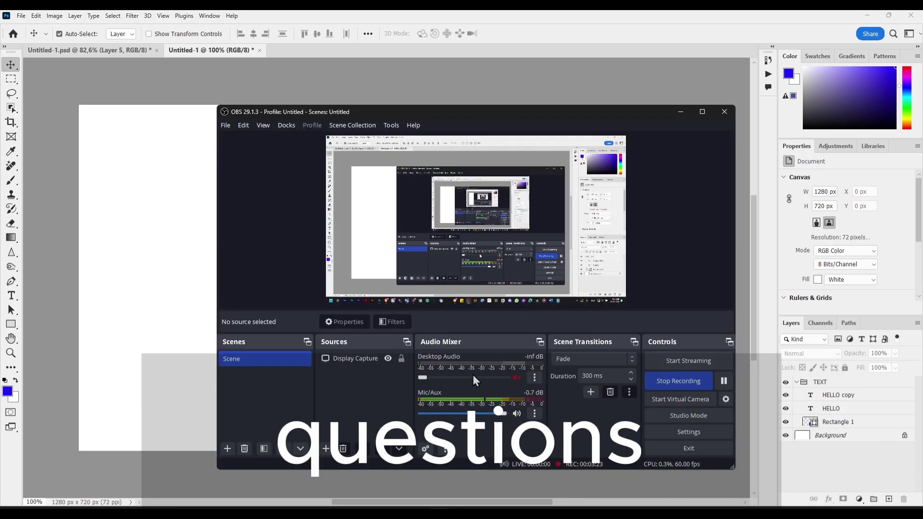